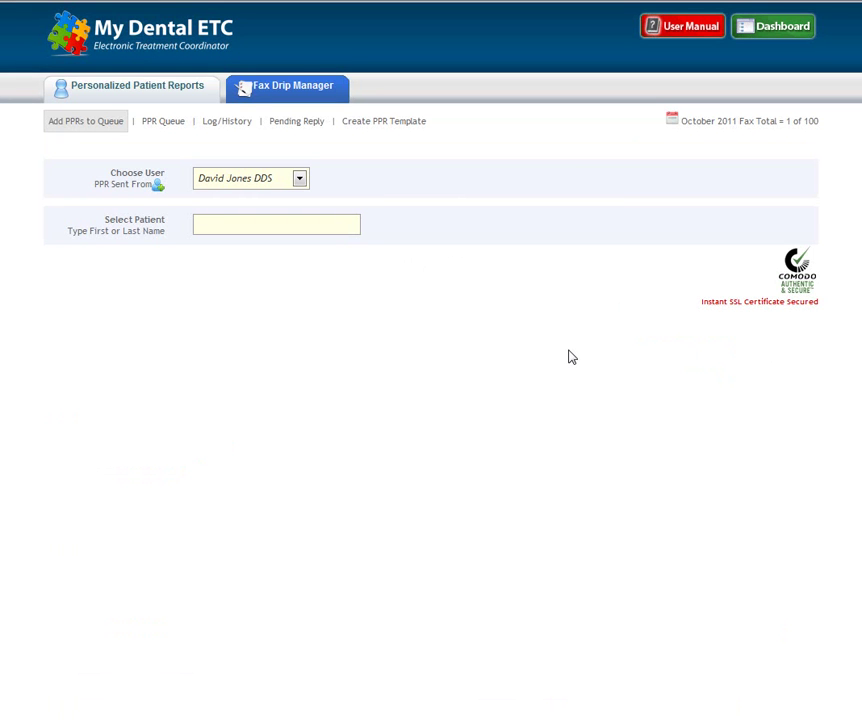
Step: Open the Perio DX - Brief report from the PPR queue for editing and look through the whole letter
{"action": "left_click", "coordinate": [168, 130]}
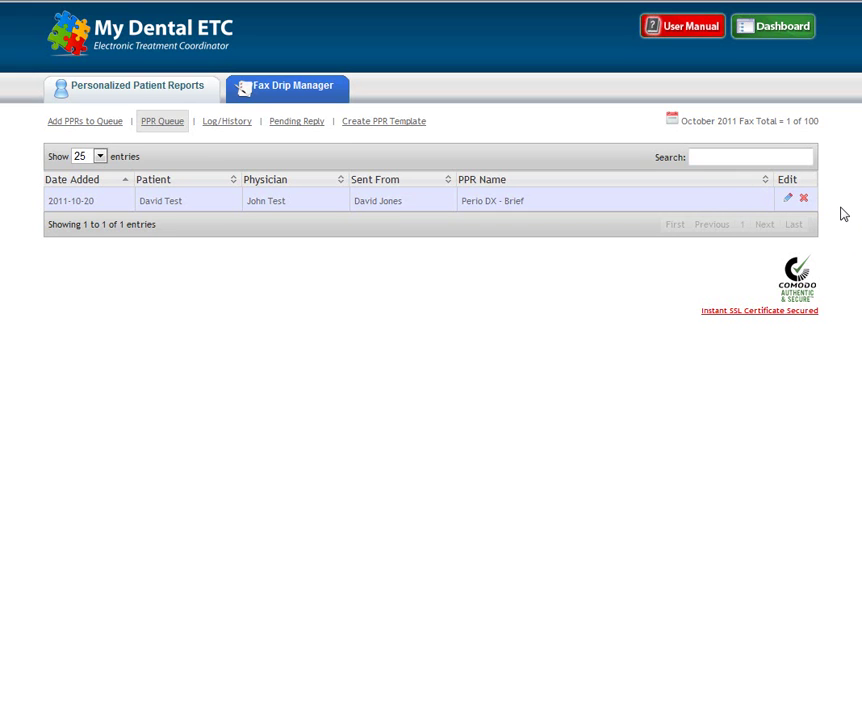
{"action": "left_click", "coordinate": [789, 201]}
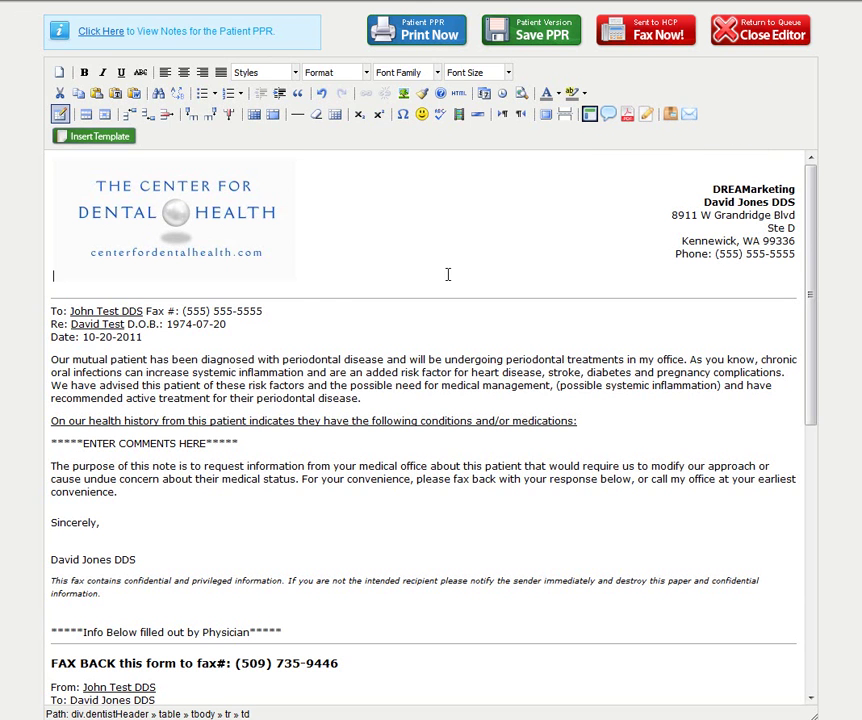
{"action": "scroll", "coordinate": [300, 344], "scroll_direction": "down", "scroll_amount": 3}
{"action": "scroll", "coordinate": [317, 375], "scroll_direction": "down", "scroll_amount": 6}
{"action": "scroll", "coordinate": [343, 392], "scroll_direction": "up", "scroll_amount": 10}
Step: Add the lines "lkjasdflkja sdf" and "l;kjasdfkl" as separate paragraphs above the letter's opening paragraph
{"action": "left_click", "coordinate": [53, 358]}
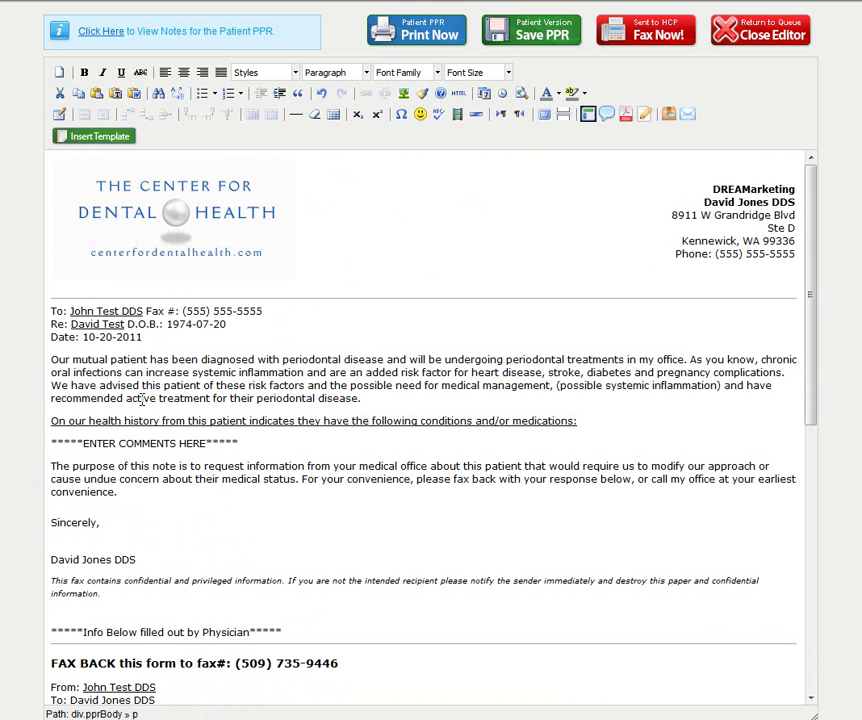
{"action": "type", "text": "lkjasdflkja sdf"}
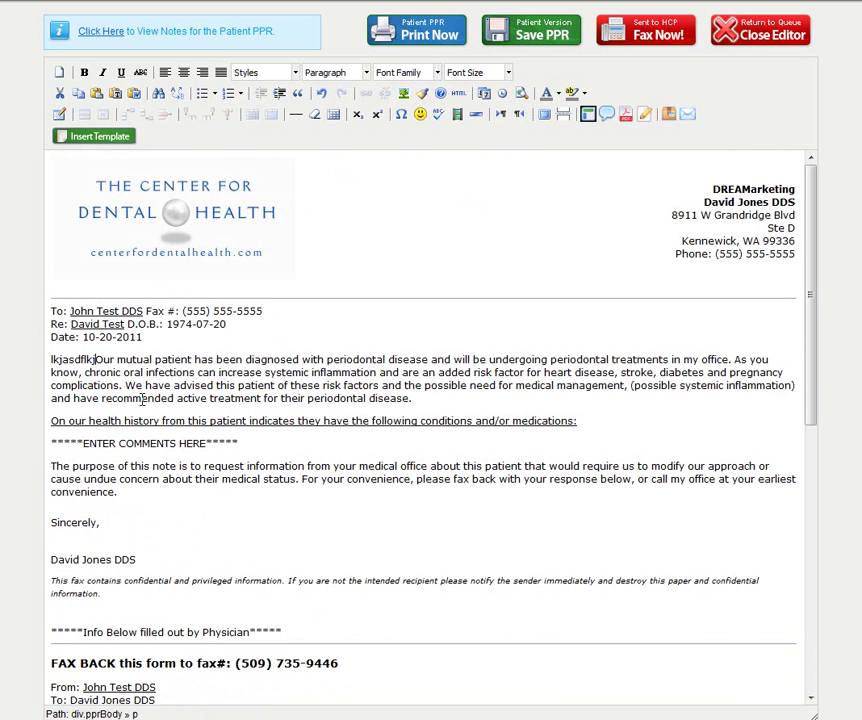
{"action": "key", "text": "Return"}
{"action": "type", "text": "l;kjasdfkl"}
{"action": "key", "text": "Return"}
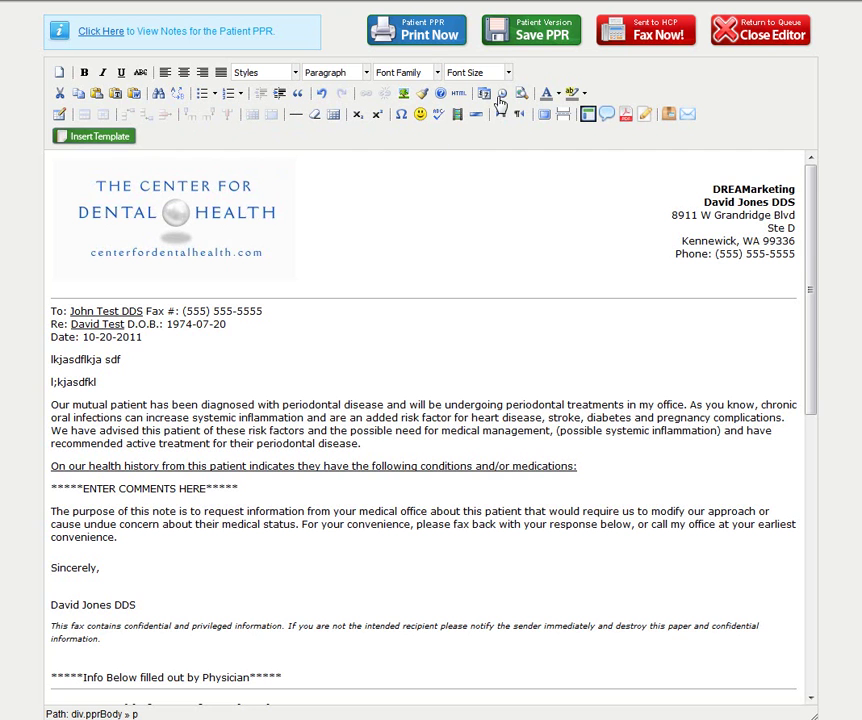
Step: Generate a PDF of the edited letter and review its pages in Adobe Acrobat
{"action": "left_click", "coordinate": [587, 116]}
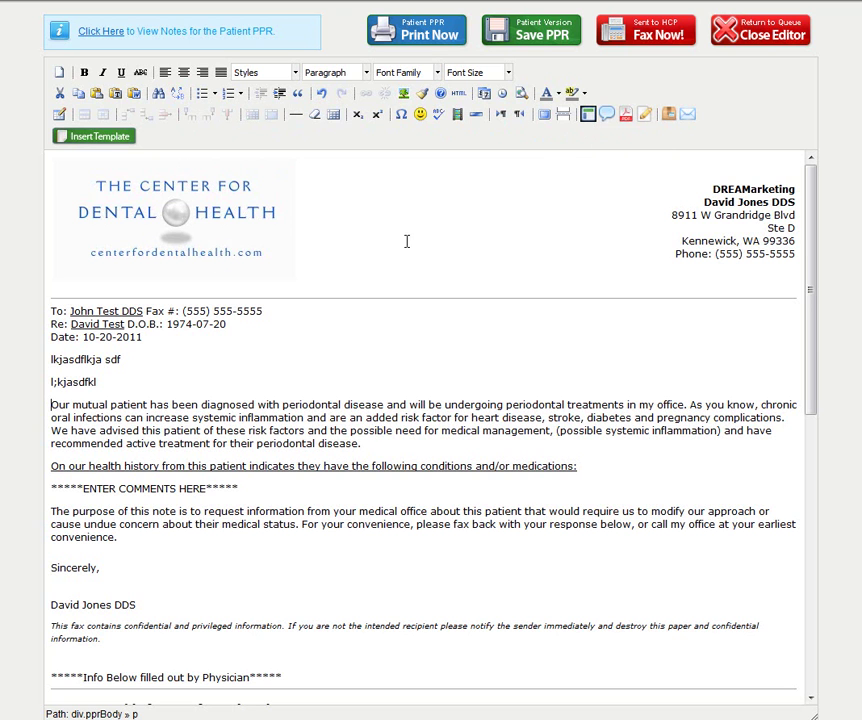
{"action": "left_click", "coordinate": [625, 116]}
{"action": "scroll", "coordinate": [357, 461], "scroll_direction": "down", "scroll_amount": 5}
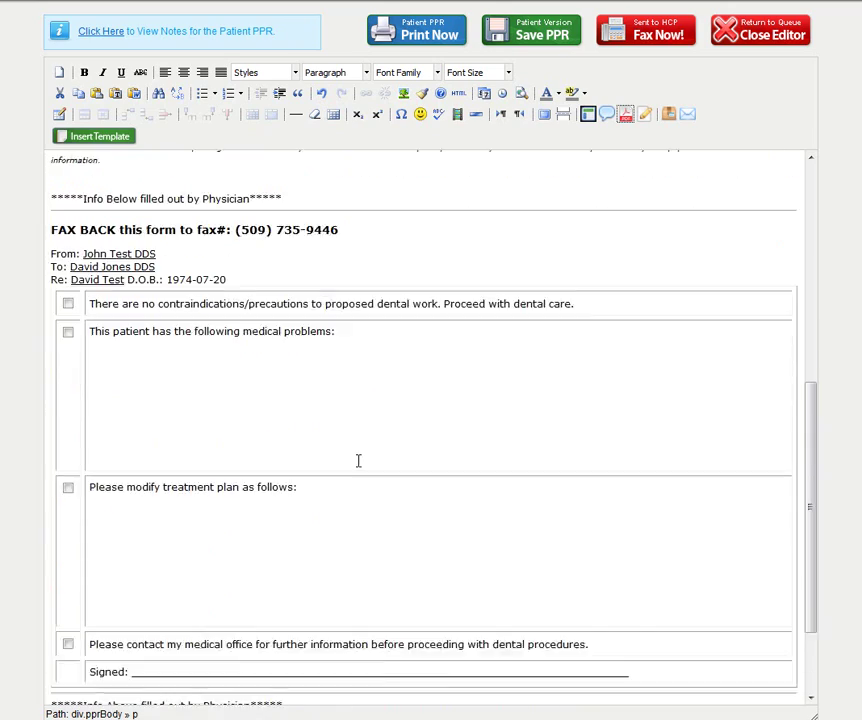
{"action": "scroll", "coordinate": [357, 461], "scroll_direction": "up", "scroll_amount": 5}
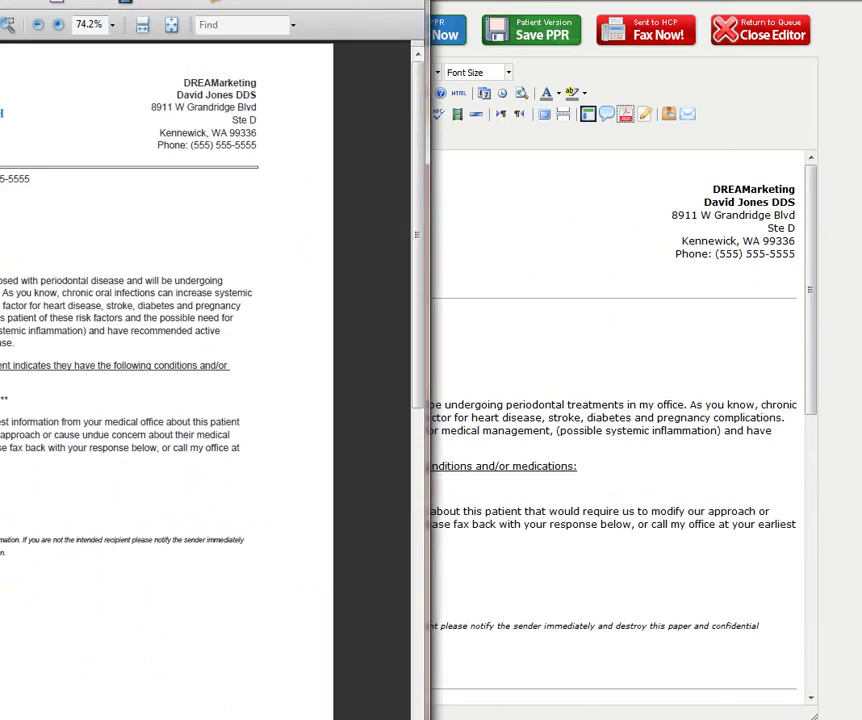
{"action": "left_click_drag", "start_coordinate": [70, 5], "coordinate": [510, 14]}
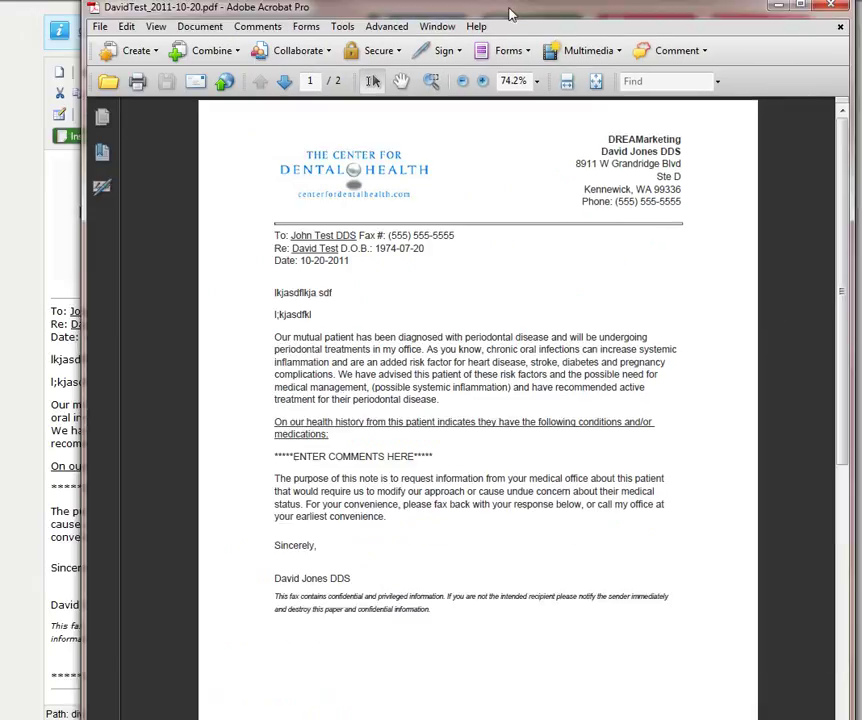
{"action": "scroll", "coordinate": [469, 509], "scroll_direction": "down", "scroll_amount": 1}
{"action": "scroll", "coordinate": [435, 493], "scroll_direction": "down", "scroll_amount": 11}
{"action": "scroll", "coordinate": [446, 506], "scroll_direction": "up", "scroll_amount": 12}
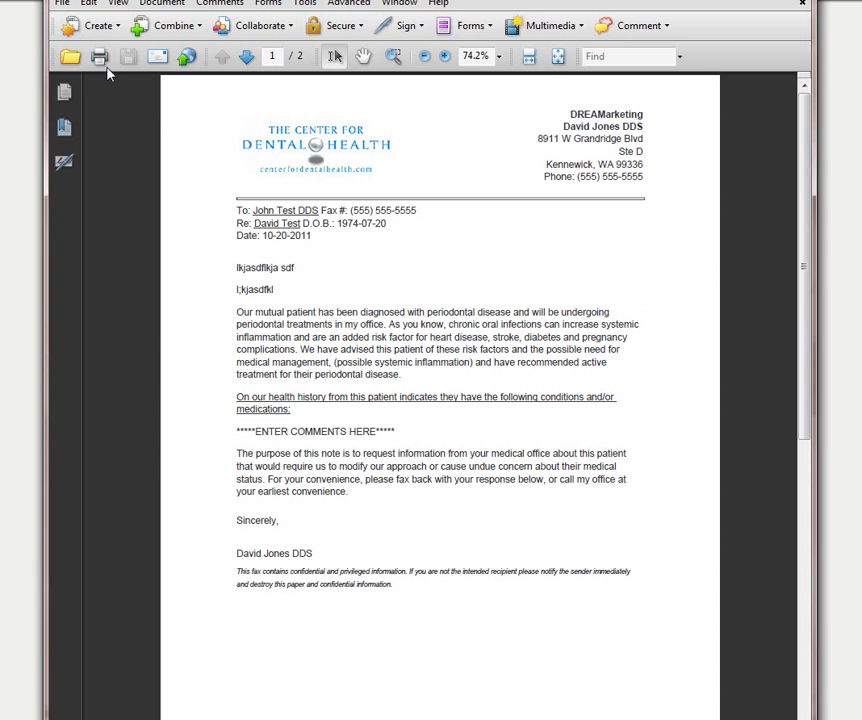
{"action": "left_click", "coordinate": [62, 3]}
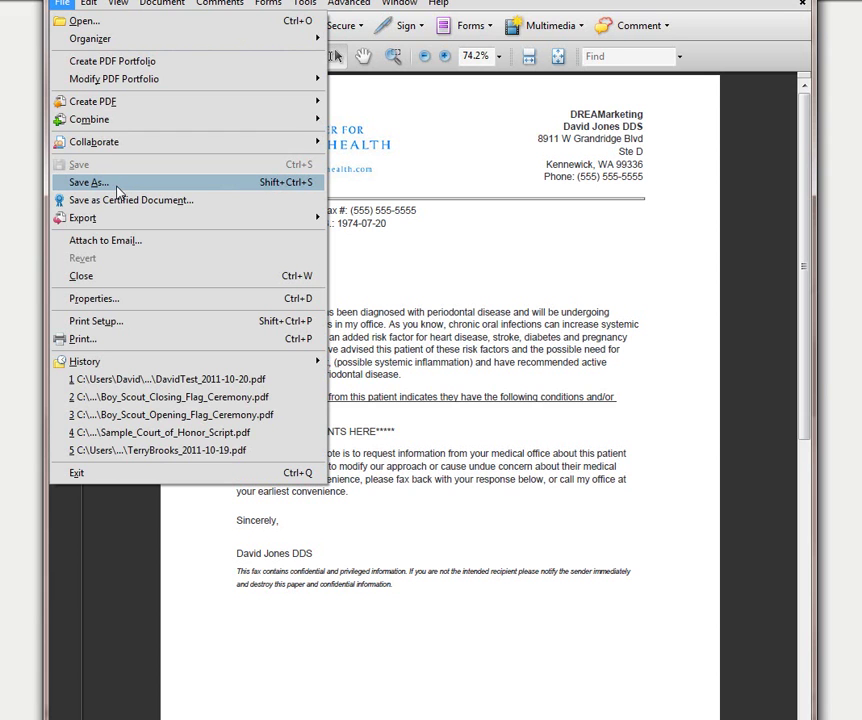
{"action": "left_click", "coordinate": [62, 3]}
{"action": "left_click", "coordinate": [88, 3]}
{"action": "left_click", "coordinate": [162, 3]}
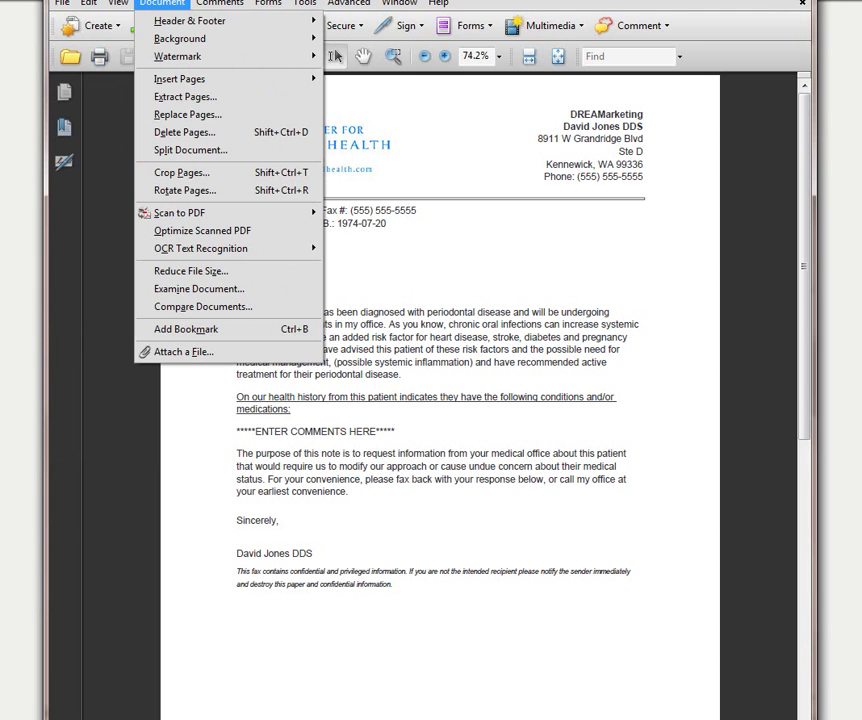
{"action": "left_click", "coordinate": [477, 152]}
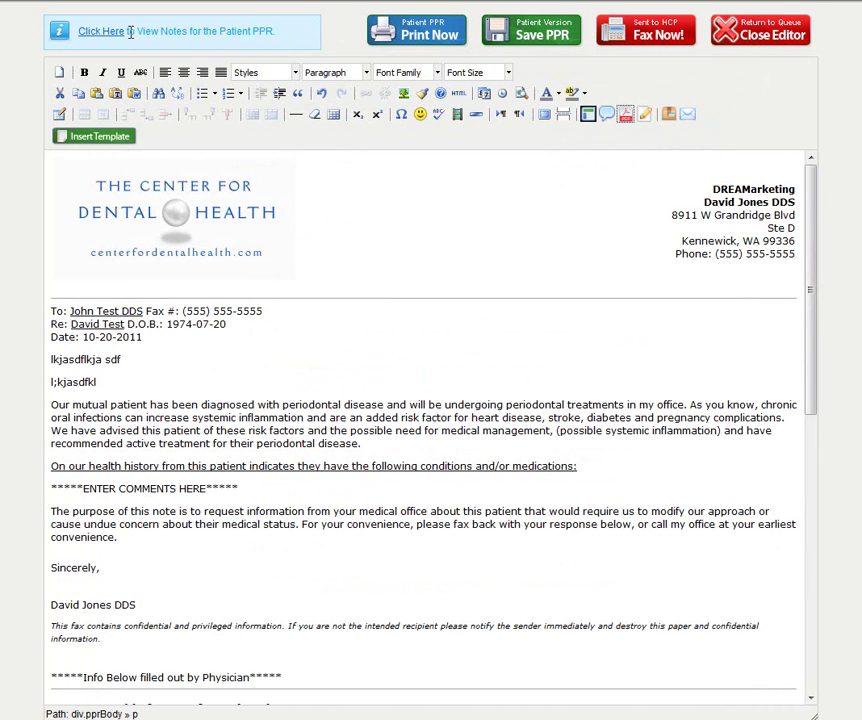
Step: Append "You are going to like it" to the note attached to the patient PPR, submit it, and recheck the saved note
{"action": "left_click", "coordinate": [84, 31]}
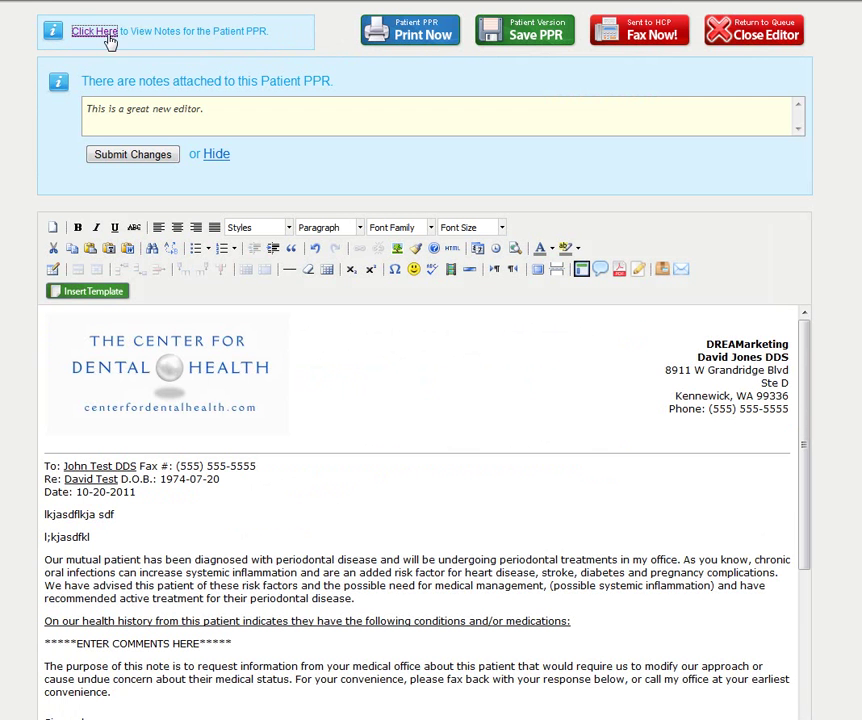
{"action": "left_click", "coordinate": [228, 113]}
{"action": "type", "text": "Yo"}
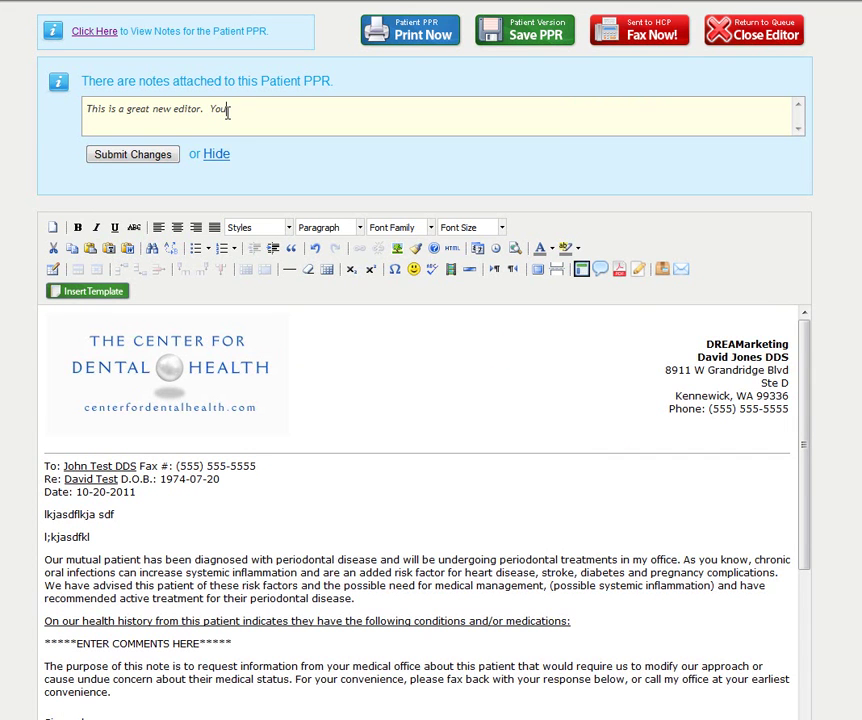
{"action": "type", "text": "u're going to t"}
{"action": "type", "text": "!"}
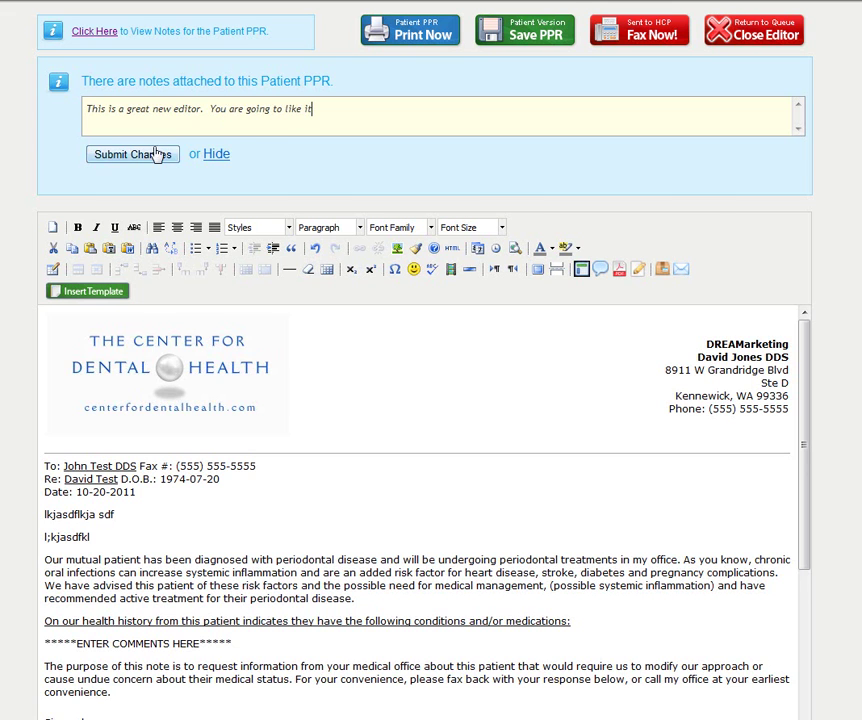
{"action": "left_click", "coordinate": [133, 154]}
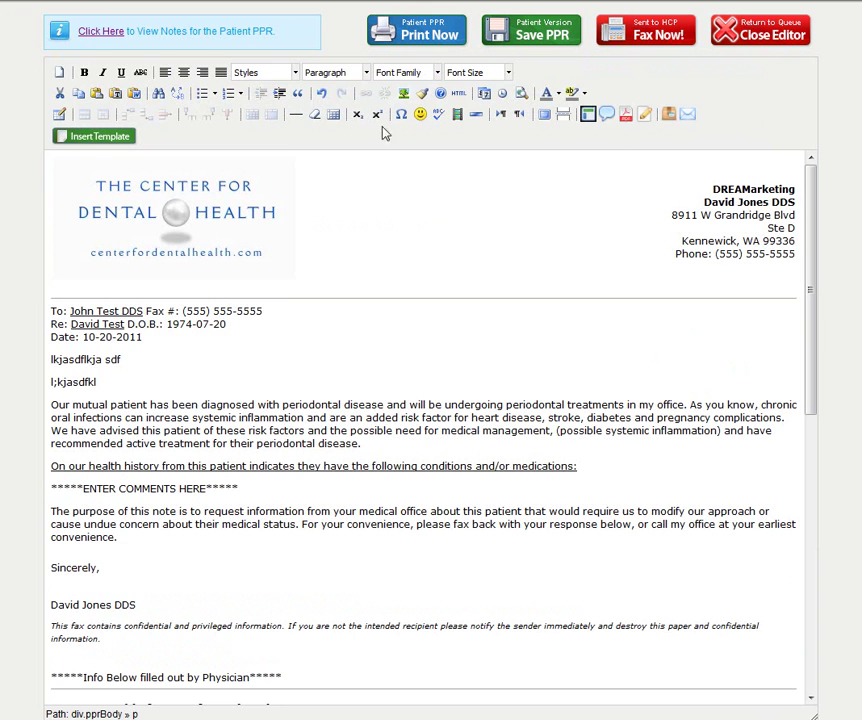
{"action": "left_click", "coordinate": [646, 119]}
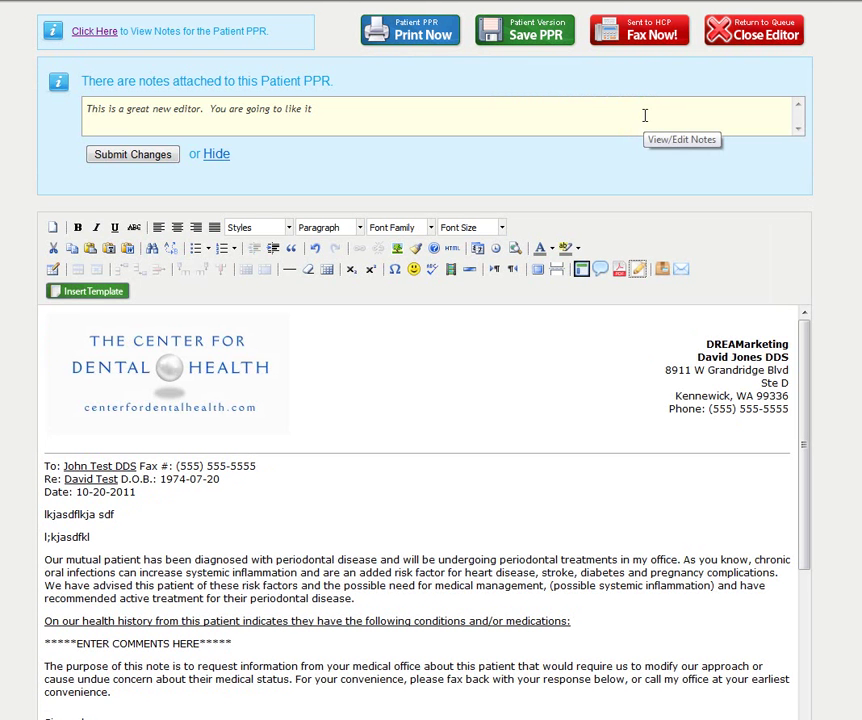
{"action": "left_click", "coordinate": [217, 155]}
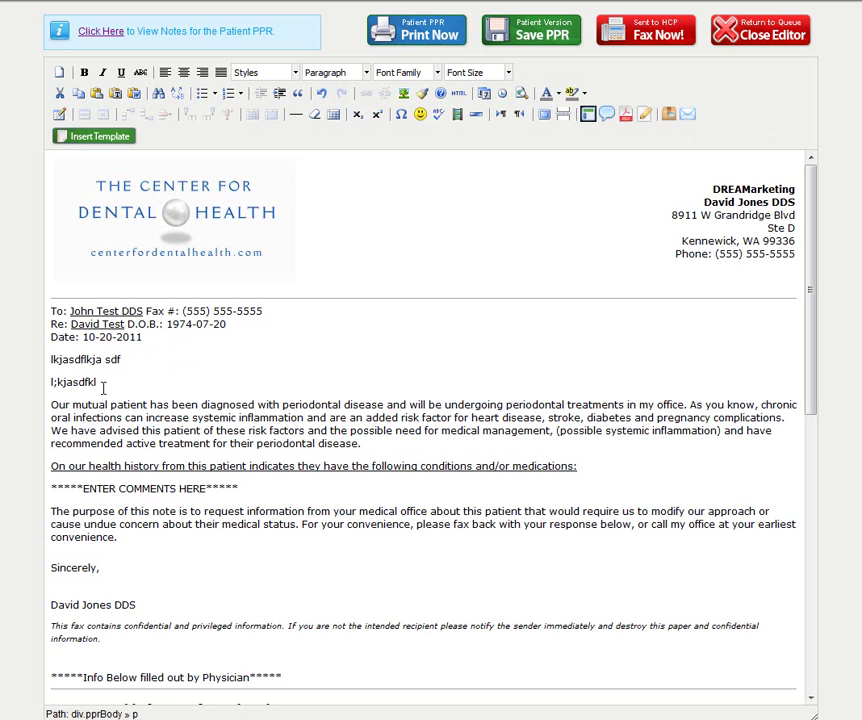
Step: Insert the predefined Header template on a new line above the letter's opening paragraph
{"action": "key", "text": "Return"}
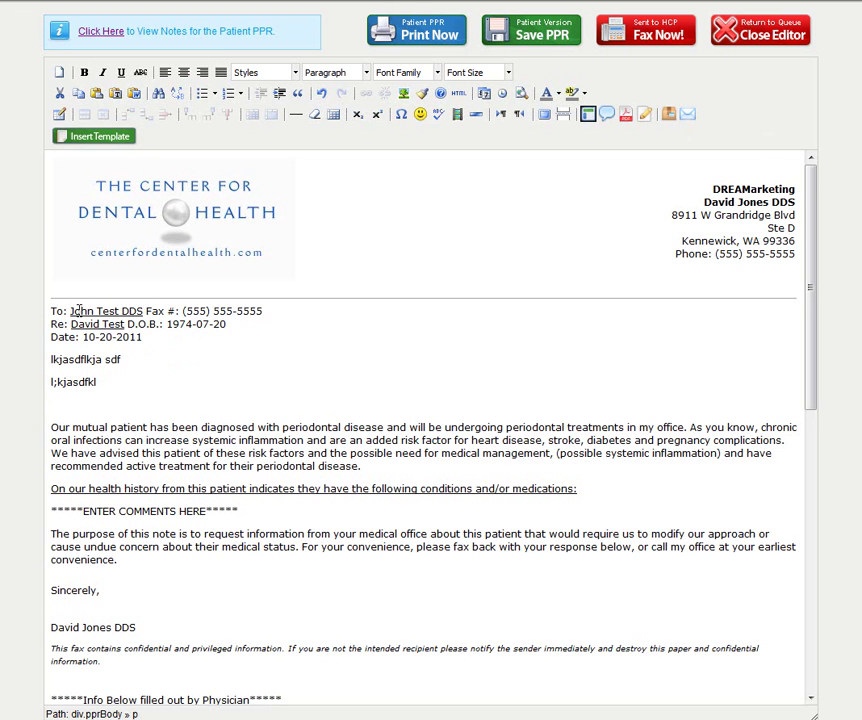
{"action": "left_click", "coordinate": [118, 145]}
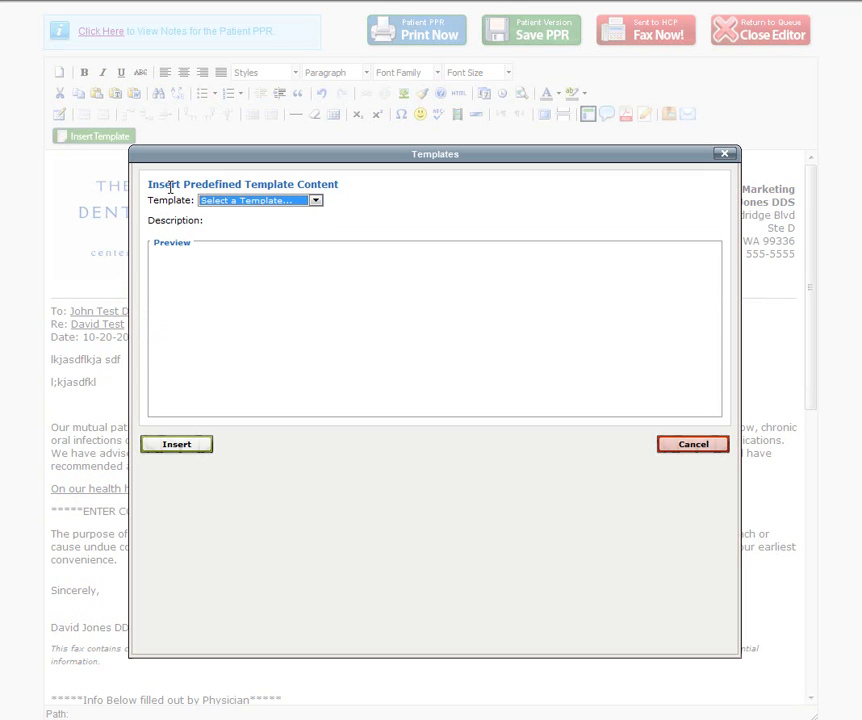
{"action": "left_click", "coordinate": [315, 202]}
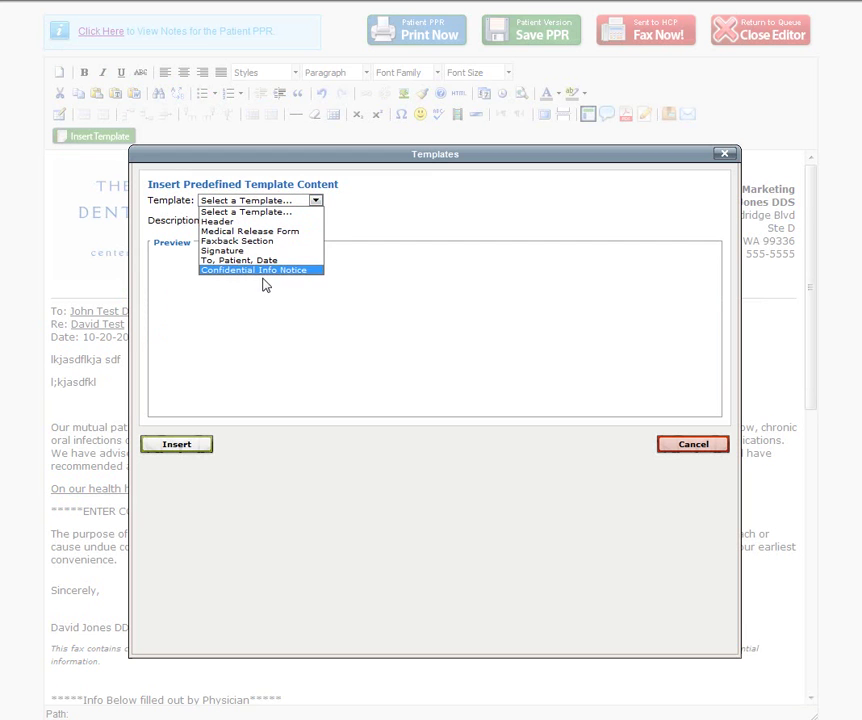
{"action": "left_click", "coordinate": [222, 222]}
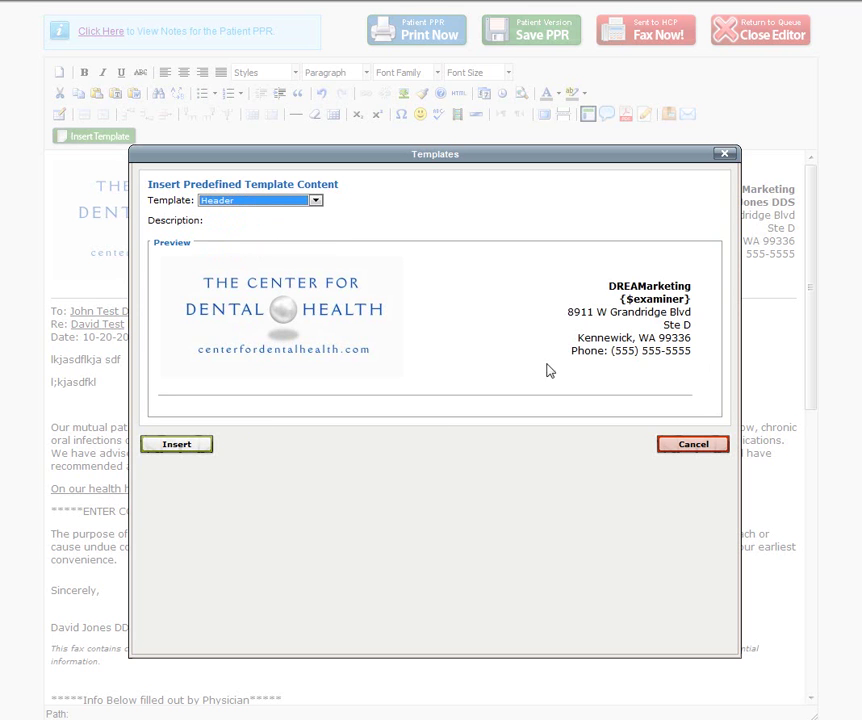
{"action": "left_click", "coordinate": [194, 453]}
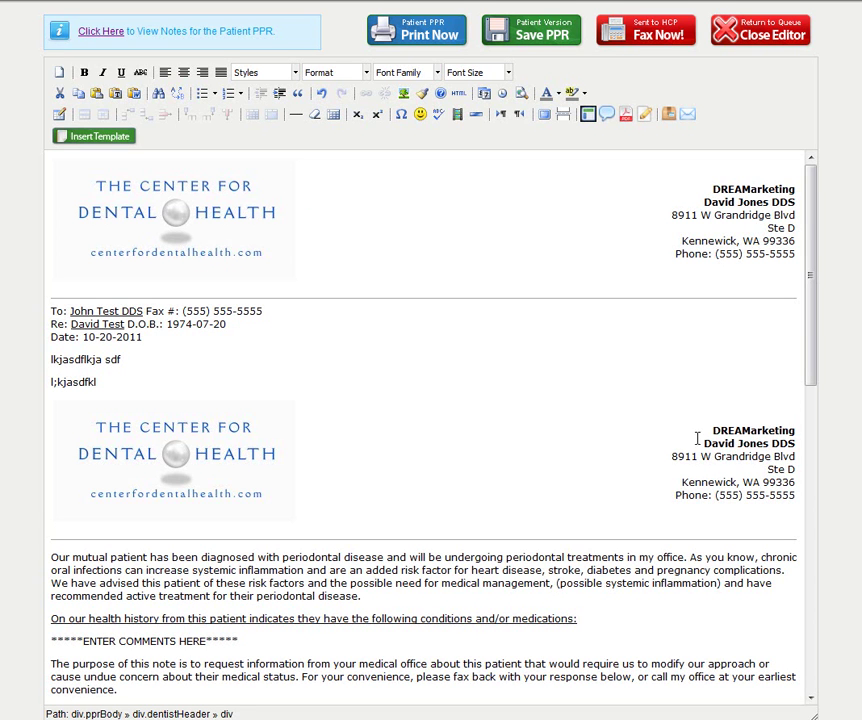
Step: Remove the duplicate header from the letter body
{"action": "left_click", "coordinate": [214, 428]}
{"action": "left_click", "coordinate": [387, 540]}
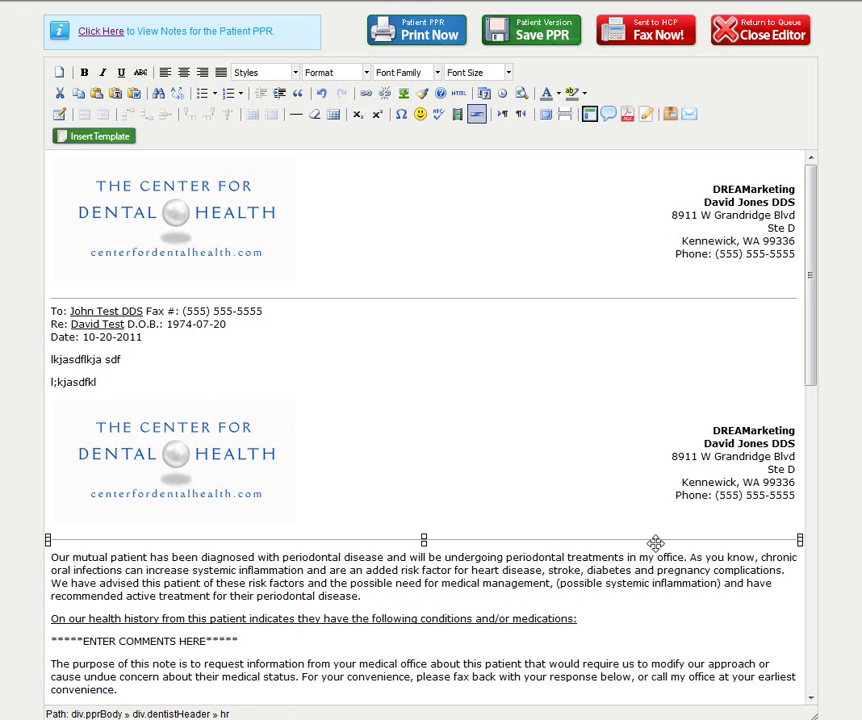
{"action": "key", "text": "Delete"}
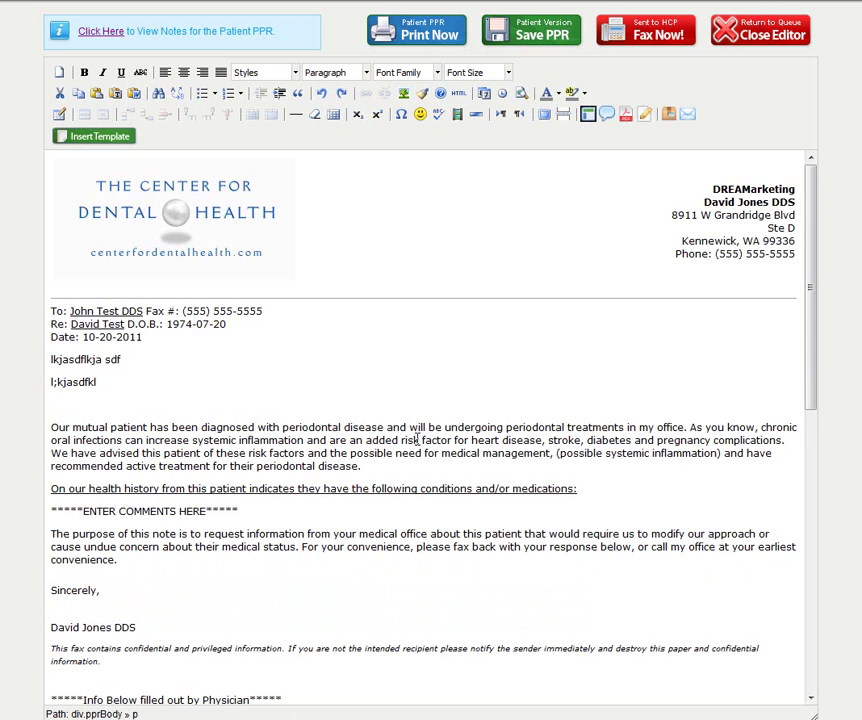
Step: Examine the letter's sections from the header through the fax-back form to the release authorization
{"action": "scroll", "coordinate": [300, 310], "scroll_direction": "down", "scroll_amount": 5}
{"action": "scroll", "coordinate": [260, 383], "scroll_direction": "up", "scroll_amount": 2}
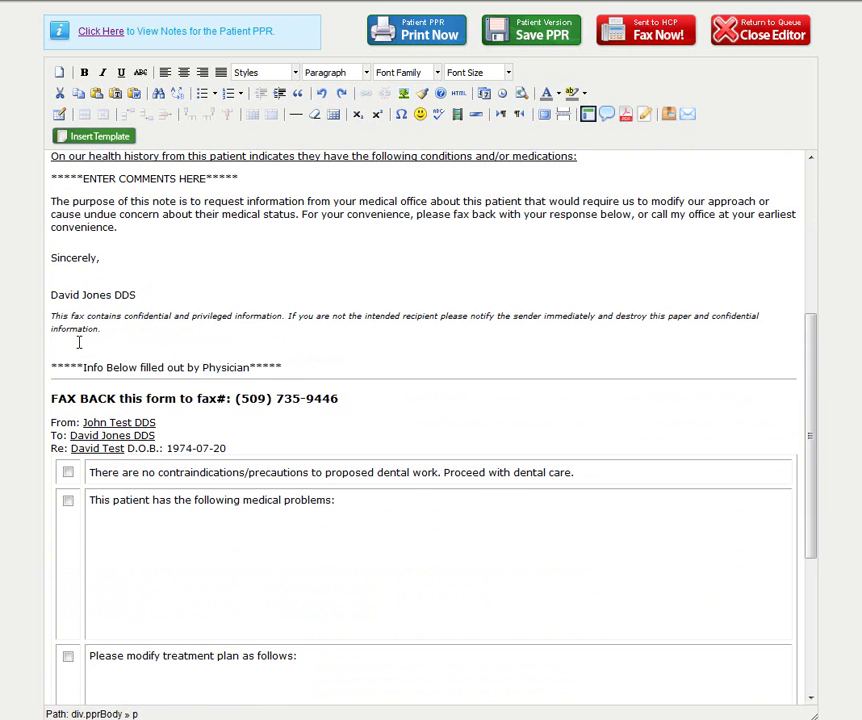
{"action": "scroll", "coordinate": [110, 346], "scroll_direction": "up", "scroll_amount": 3}
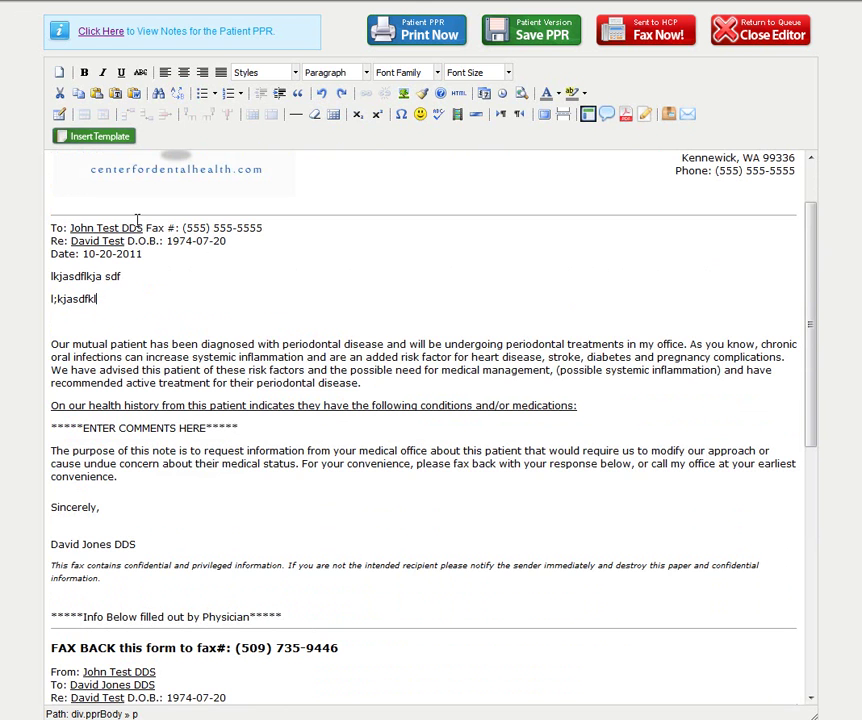
{"action": "scroll", "coordinate": [390, 455], "scroll_direction": "down", "scroll_amount": 2}
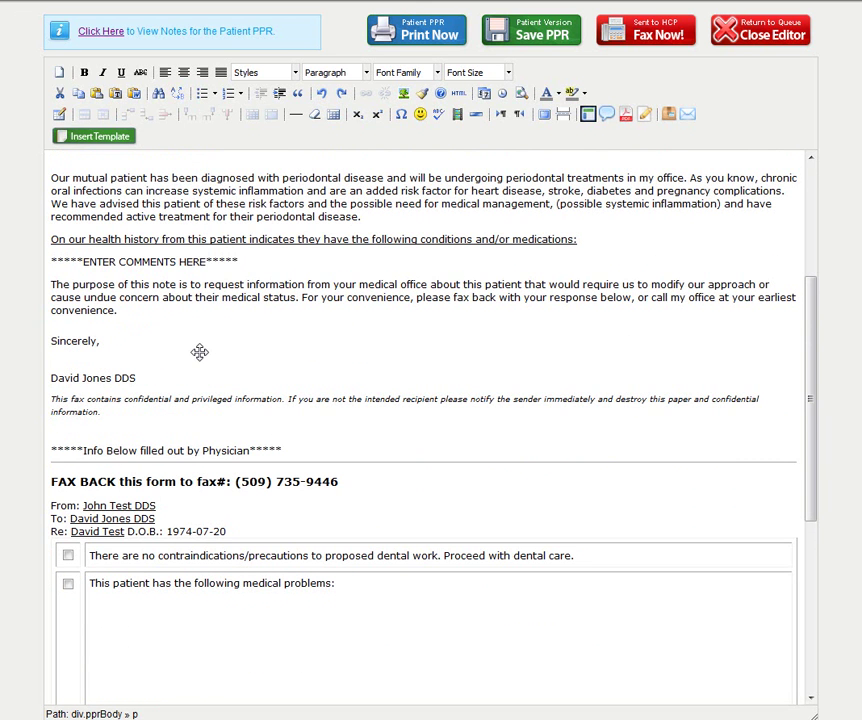
{"action": "scroll", "coordinate": [280, 394], "scroll_direction": "up", "scroll_amount": 3}
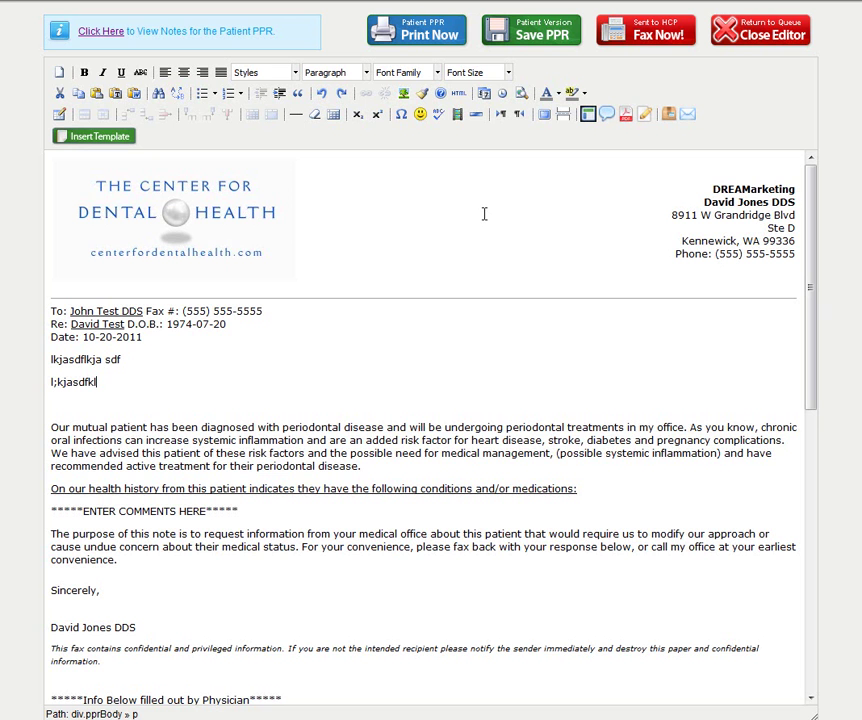
{"action": "scroll", "coordinate": [425, 285], "scroll_direction": "down", "scroll_amount": 6}
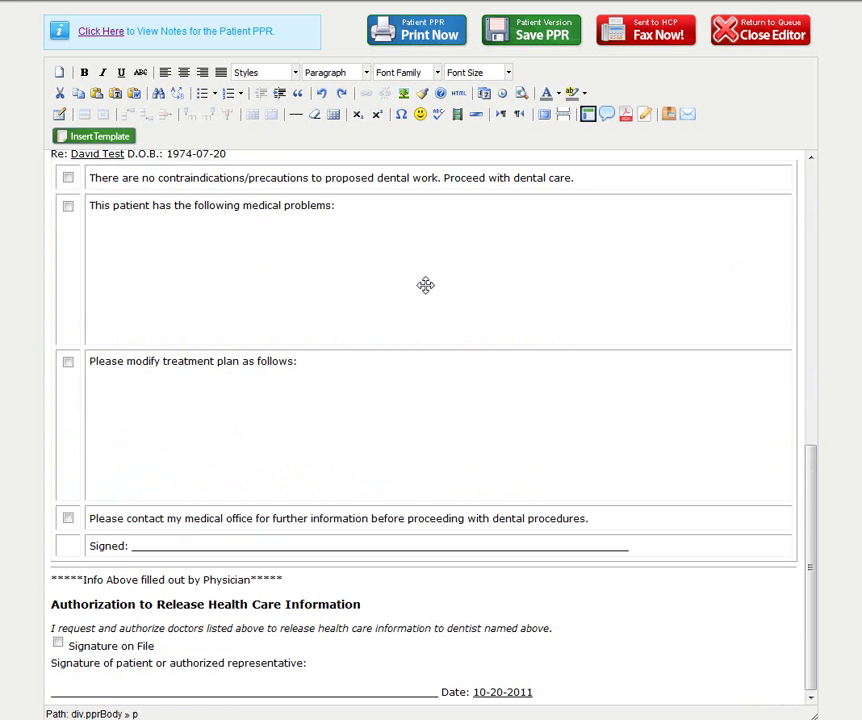
{"action": "scroll", "coordinate": [425, 290], "scroll_direction": "up", "scroll_amount": 10}
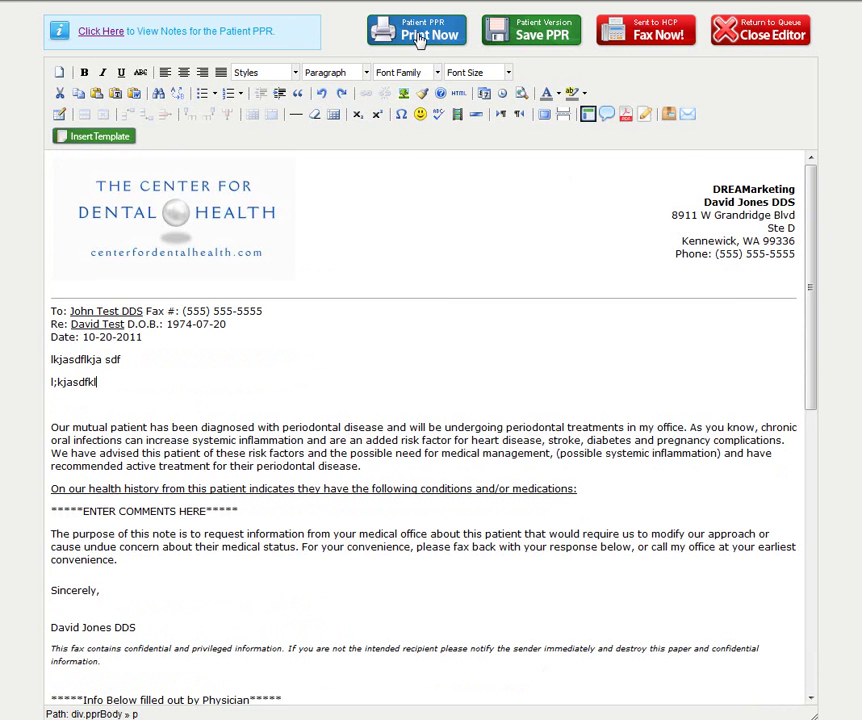
Step: Try to print the patient PPR, then return to the editor without ignoring the missing comments
{"action": "left_click", "coordinate": [419, 38]}
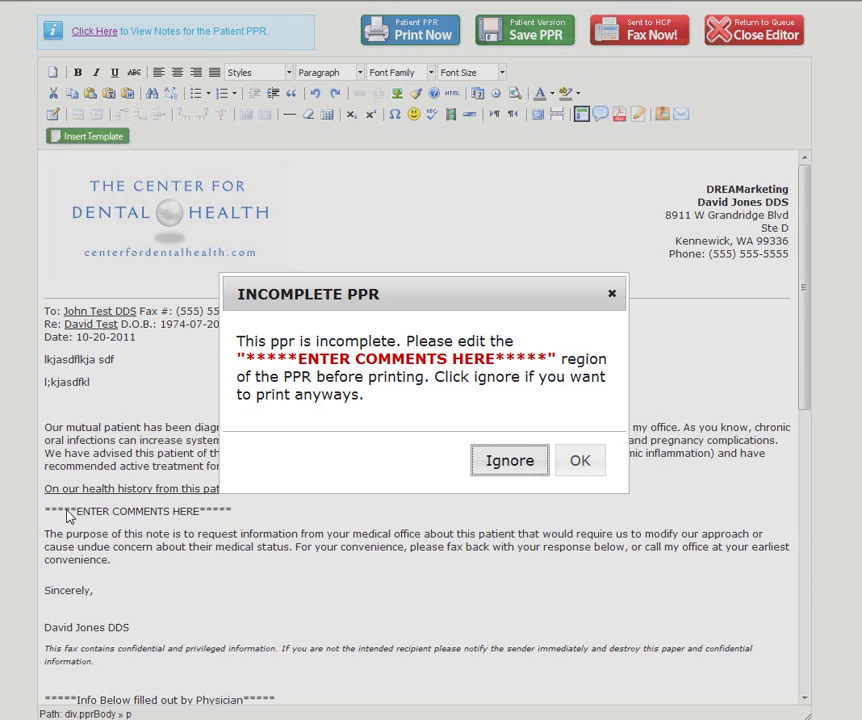
{"action": "left_click", "coordinate": [578, 462]}
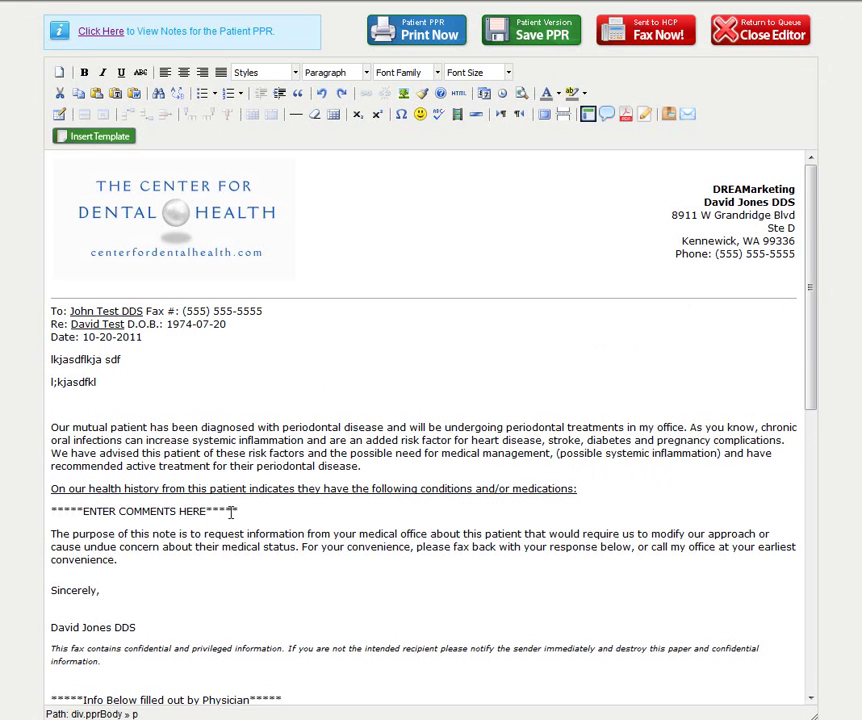
Step: Replace the ENTER COMMENTS HERE placeholder with the lines ";lkajsdflkj", "lajsdlfkj", "lkjasdlkfj" and "lkjasd;lfkj", followed by an empty line
{"action": "left_click_drag", "start_coordinate": [237, 511], "coordinate": [32, 521]}
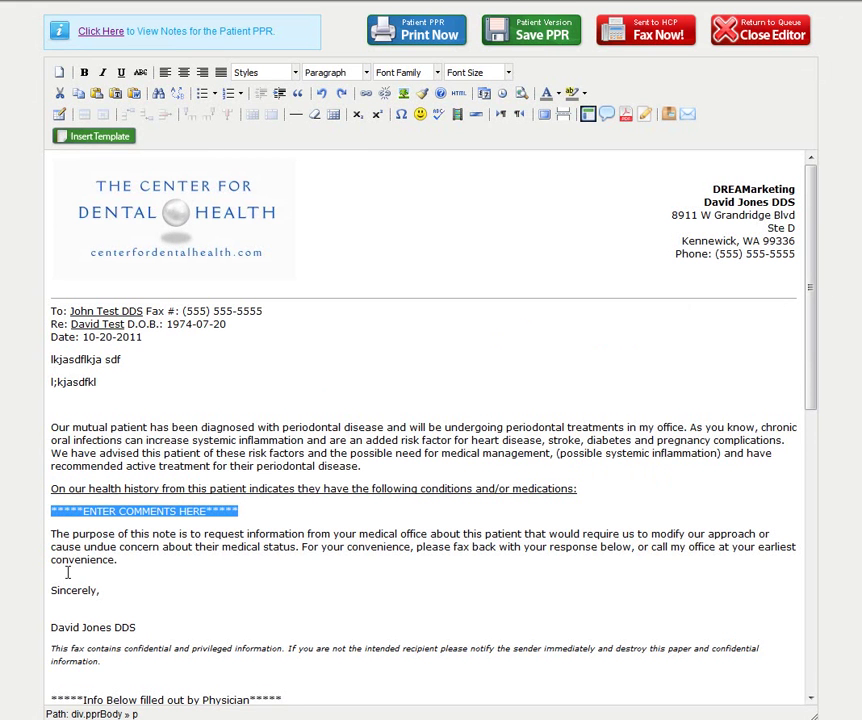
{"action": "type", "text": ";lkajsdflkj"}
{"action": "key", "text": "Return"}
{"action": "type", "text": "lajsdflkj"}
{"action": "key", "text": "Return"}
{"action": "type", "text": "lkajsdlkfj"}
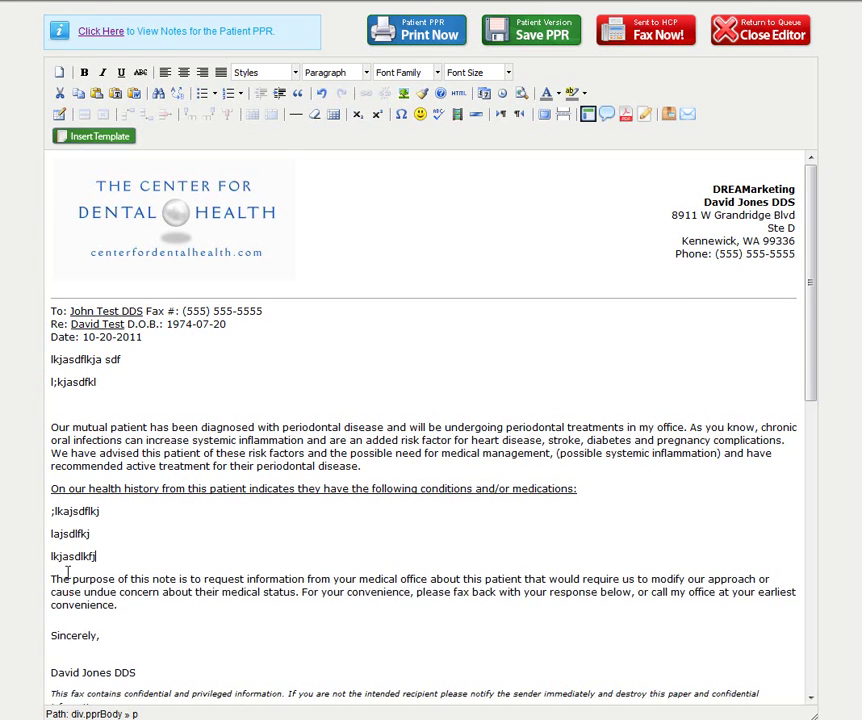
{"action": "key", "text": "Return"}
{"action": "type", "text": "lkjasd;lfkj"}
{"action": "key", "text": "Return"}
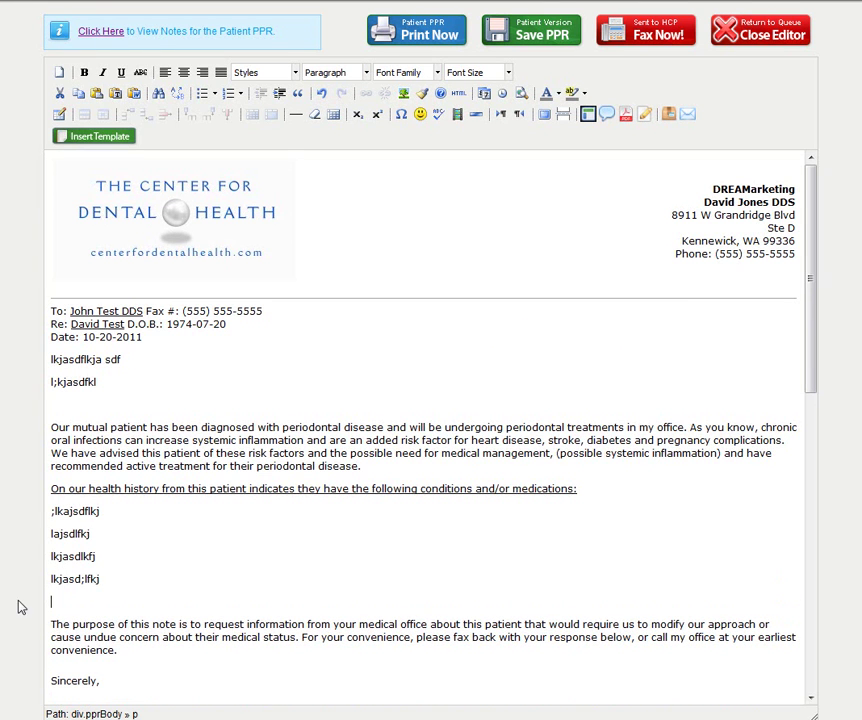
Step: Start printing the patient PPR to mark it as completed, then cancel the printer dialog without printing
{"action": "left_click", "coordinate": [430, 36]}
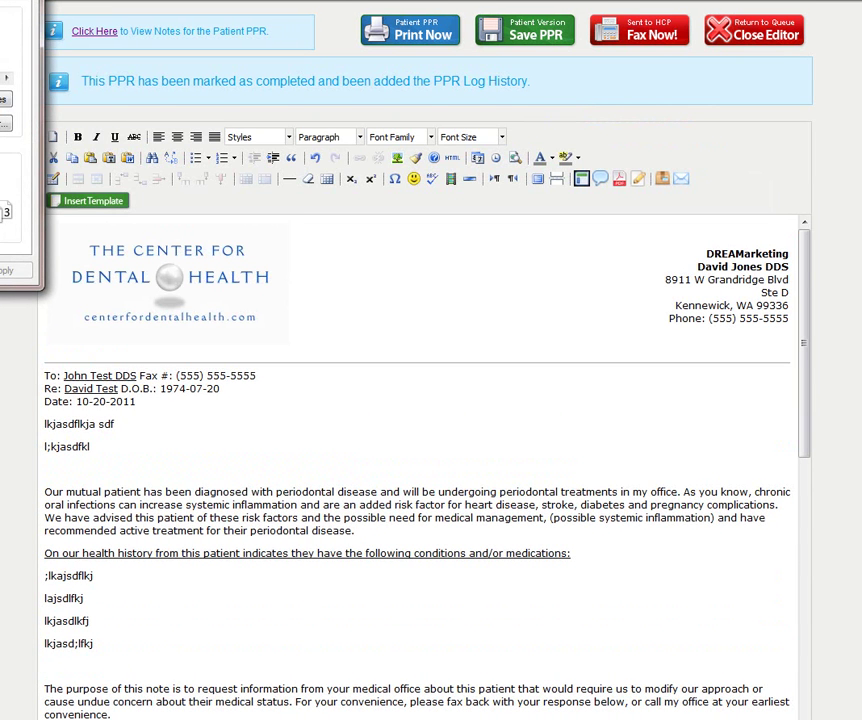
{"action": "left_click_drag", "start_coordinate": [0, 0], "coordinate": [441, 216]}
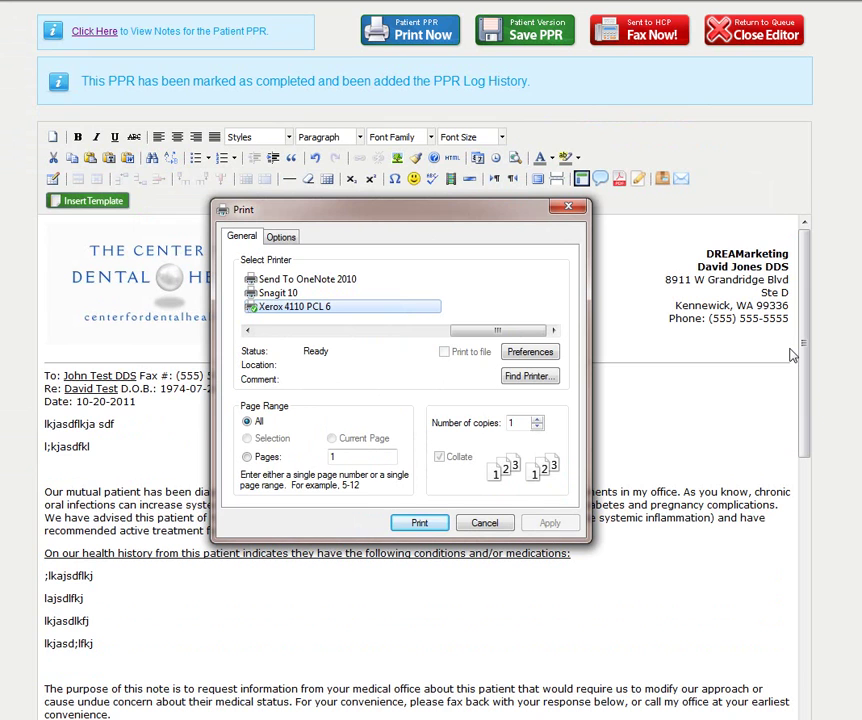
{"action": "left_click", "coordinate": [484, 523]}
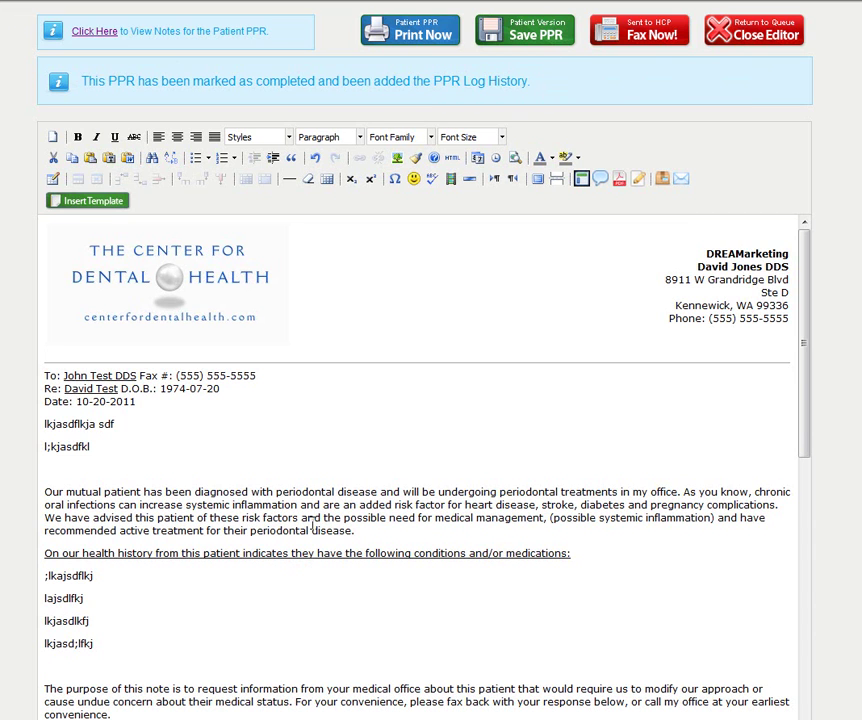
Step: Save the letter to the patient's file and fax the PPR to the health care provider, confirming both
{"action": "left_click", "coordinate": [528, 38]}
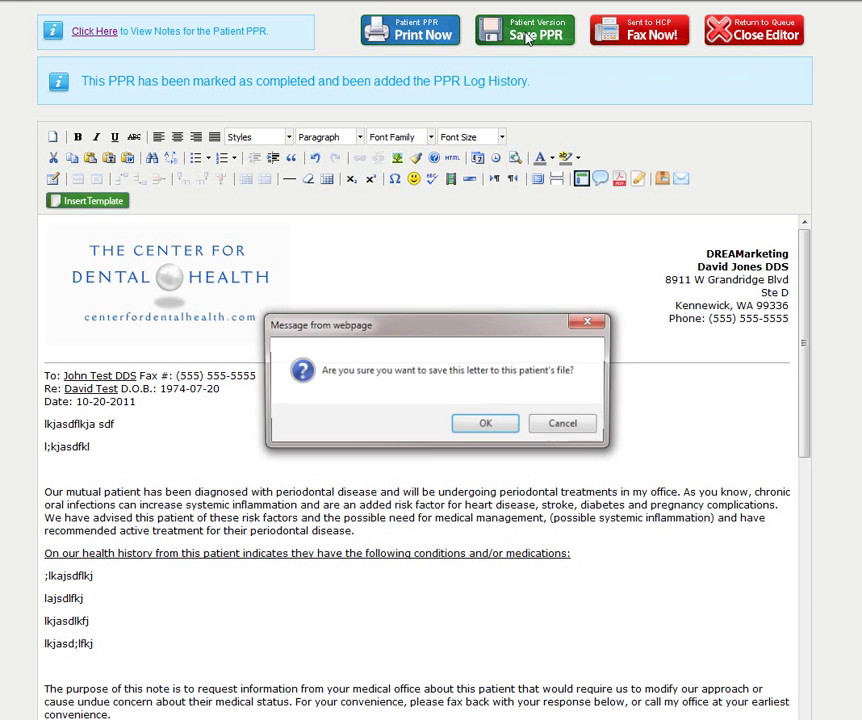
{"action": "left_click", "coordinate": [497, 426]}
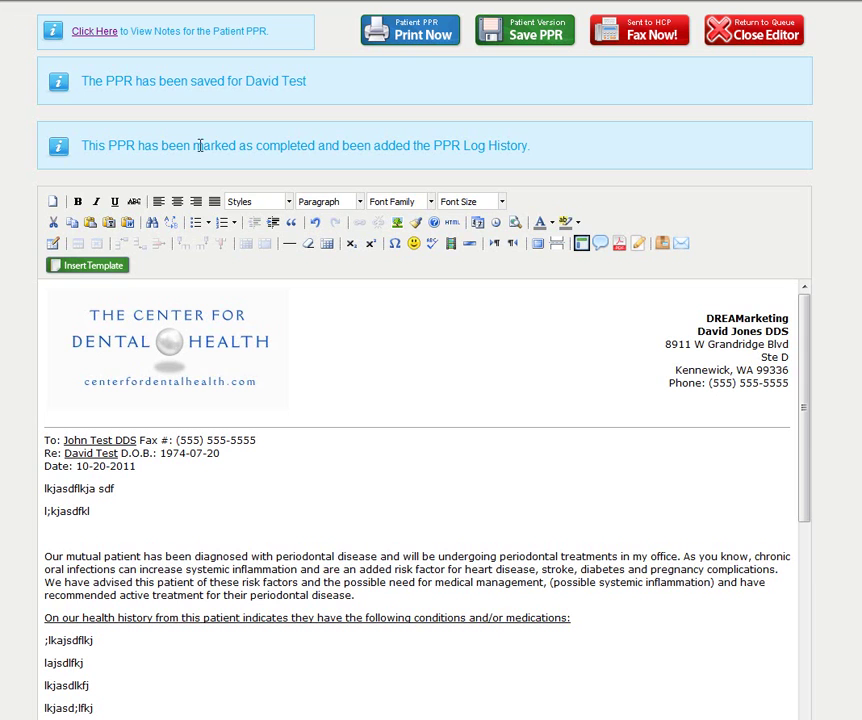
{"action": "left_click", "coordinate": [648, 38]}
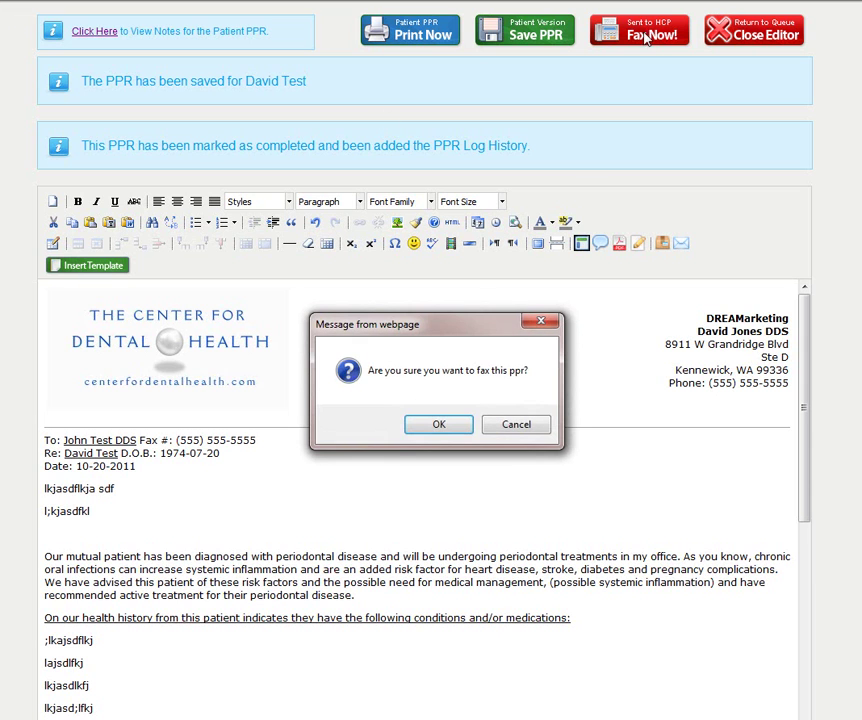
{"action": "left_click", "coordinate": [441, 432]}
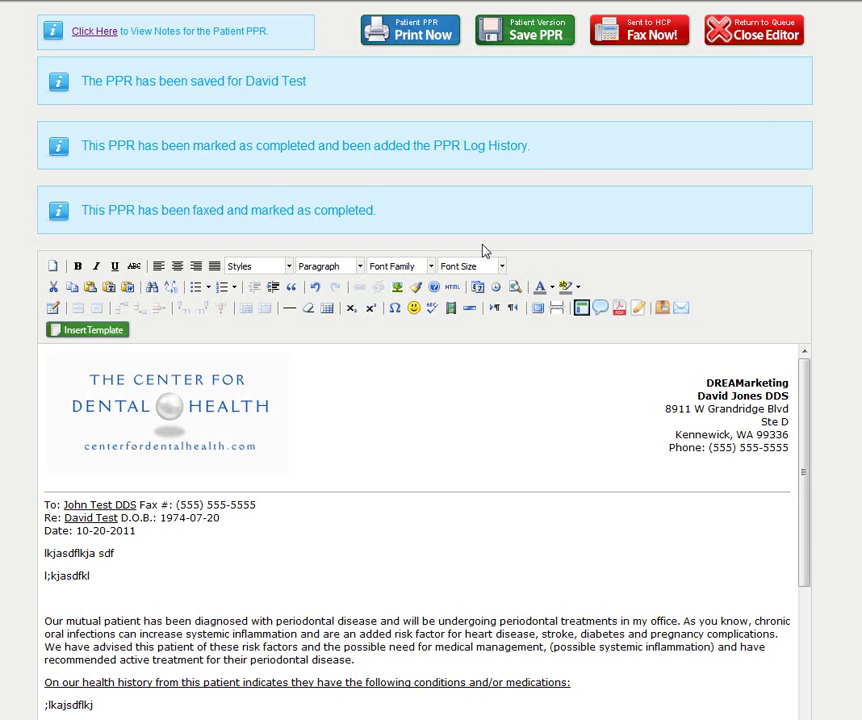
Step: Review the letter body and close the PPR editor, saving the changes to the patient PPR
{"action": "scroll", "coordinate": [300, 301], "scroll_direction": "down", "scroll_amount": 5}
{"action": "scroll", "coordinate": [300, 301], "scroll_direction": "down", "scroll_amount": 2}
{"action": "scroll", "coordinate": [300, 301], "scroll_direction": "up", "scroll_amount": 4}
{"action": "scroll", "coordinate": [812, 58], "scroll_direction": "up", "scroll_amount": 2}
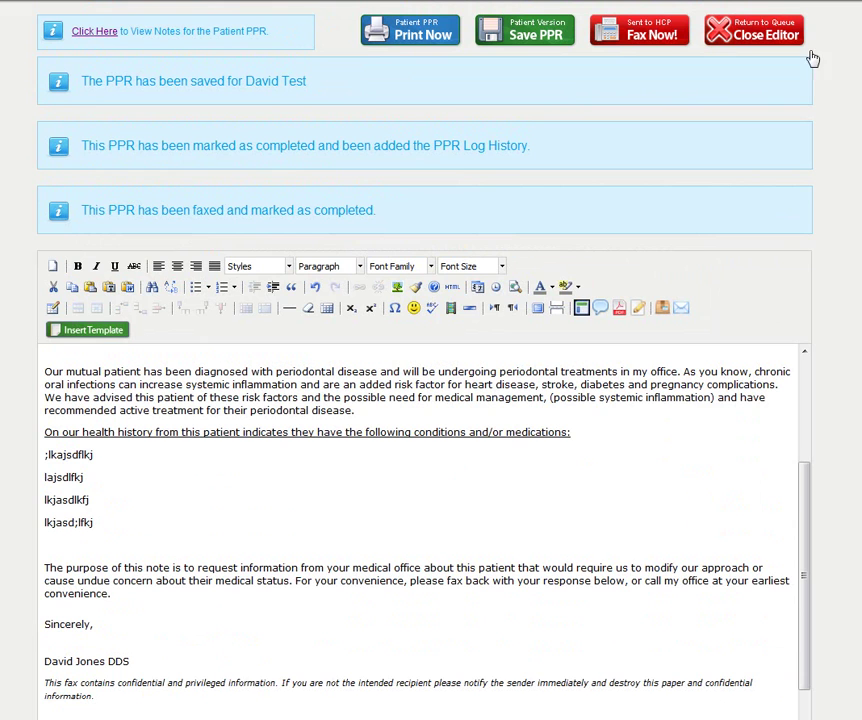
{"action": "left_click", "coordinate": [758, 35]}
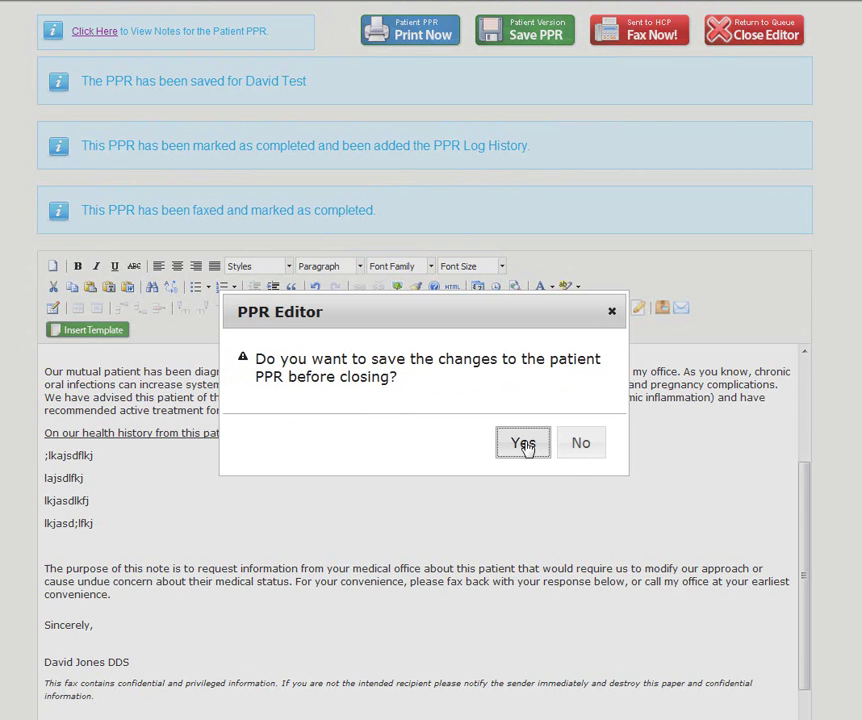
{"action": "left_click", "coordinate": [524, 443]}
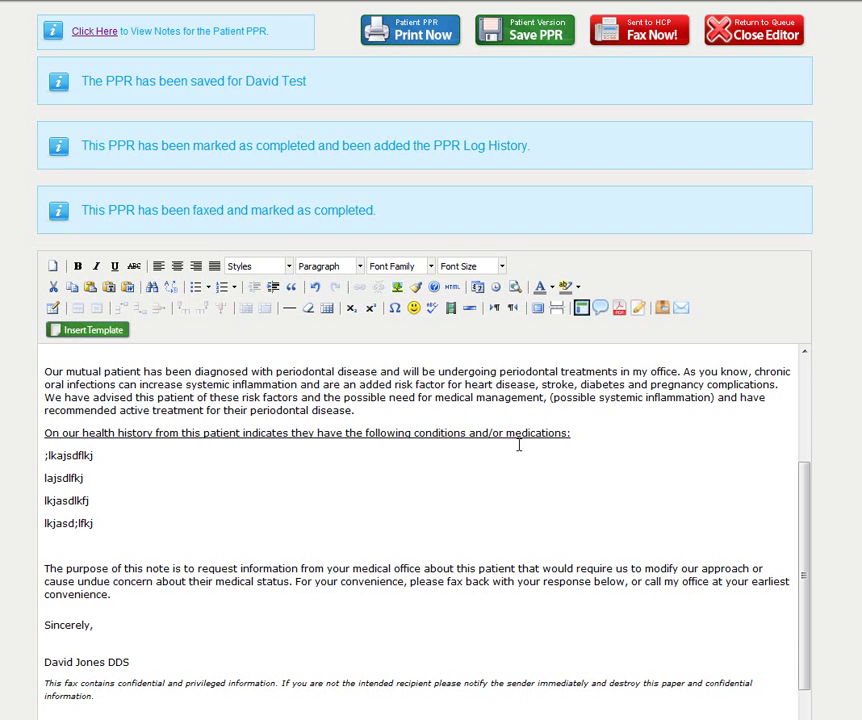